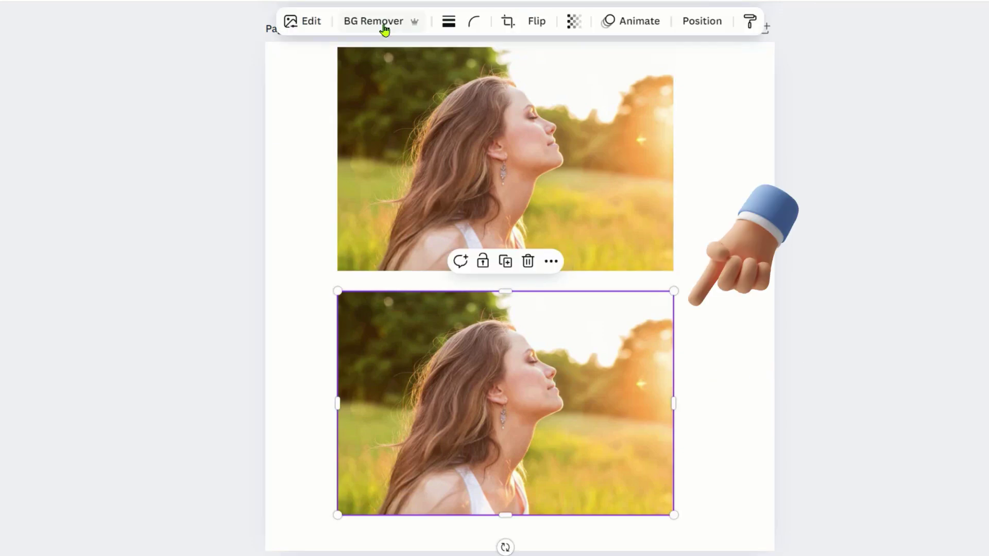
Remove the backgrounds from the lower woman photo and the three-dancers photo in Canva.
click(385, 27)
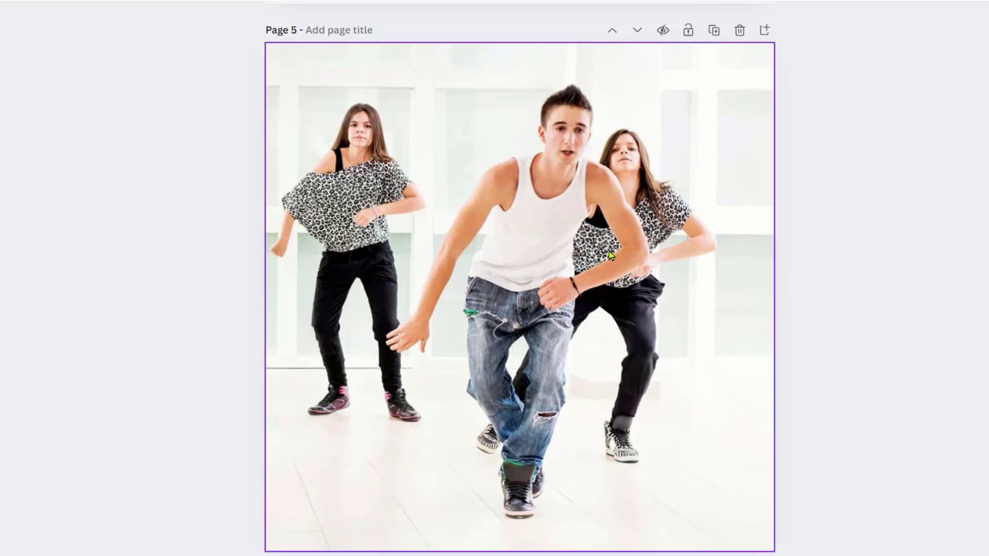
click(608, 251)
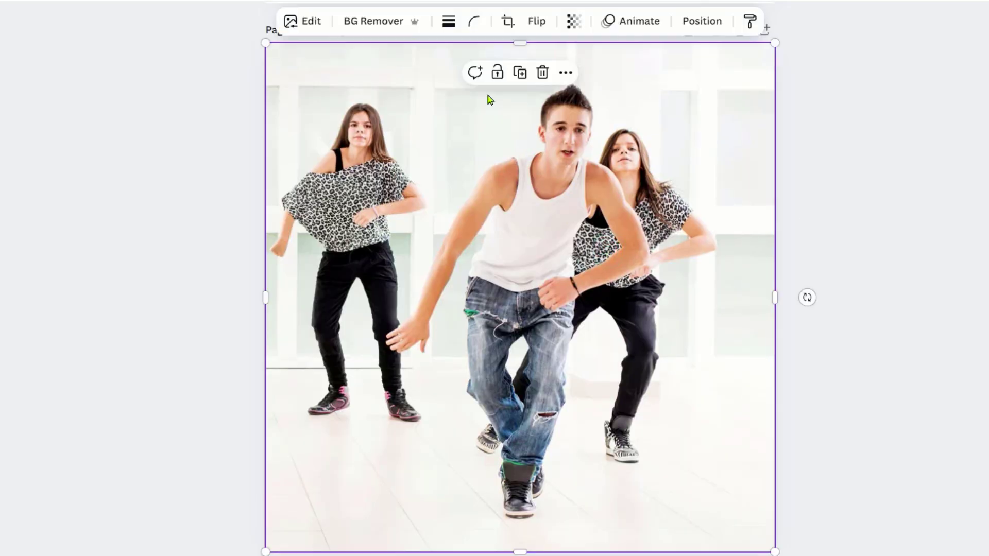
click(370, 23)
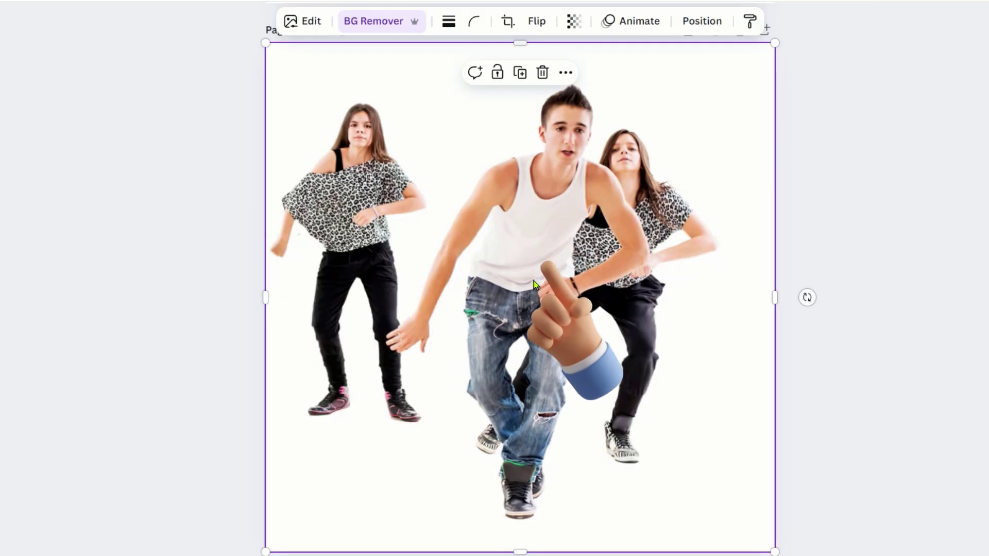
click(303, 23)
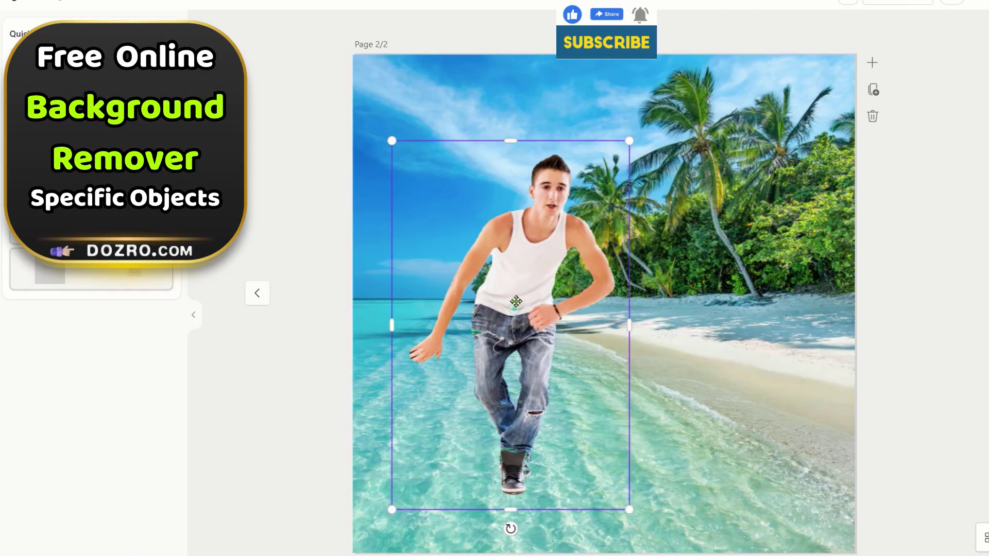
Select the standing officer and paint over the police light bar to erase it.
drag(515, 294, 746, 292)
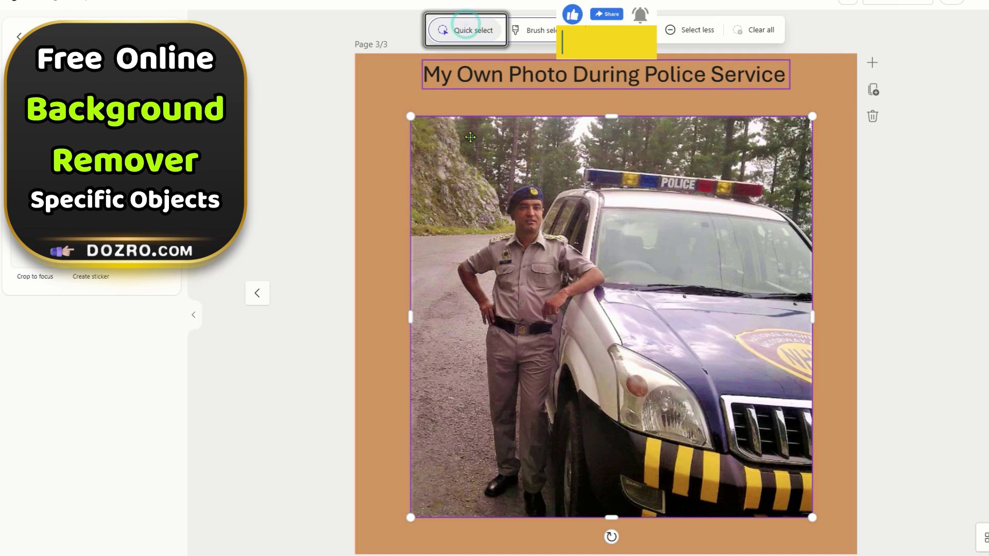
click(533, 317)
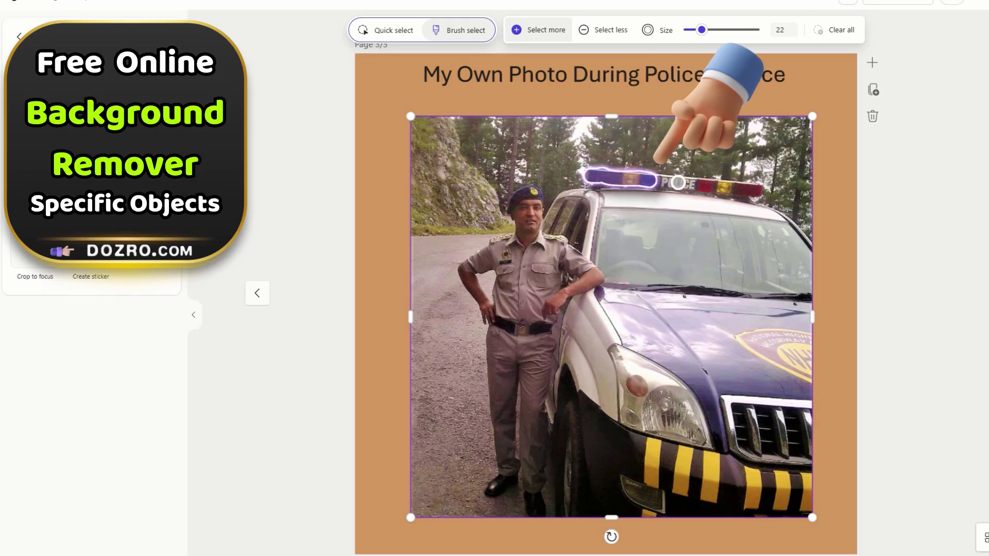
drag(719, 187, 762, 188)
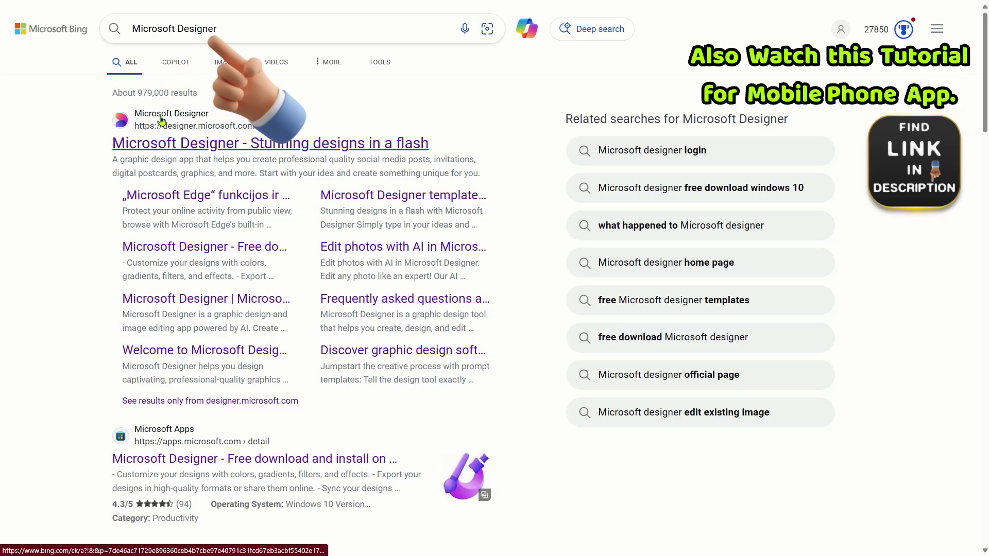
Open the 'Microsoft Designer - Stunning designs in a flash' Bing result.
click(200, 142)
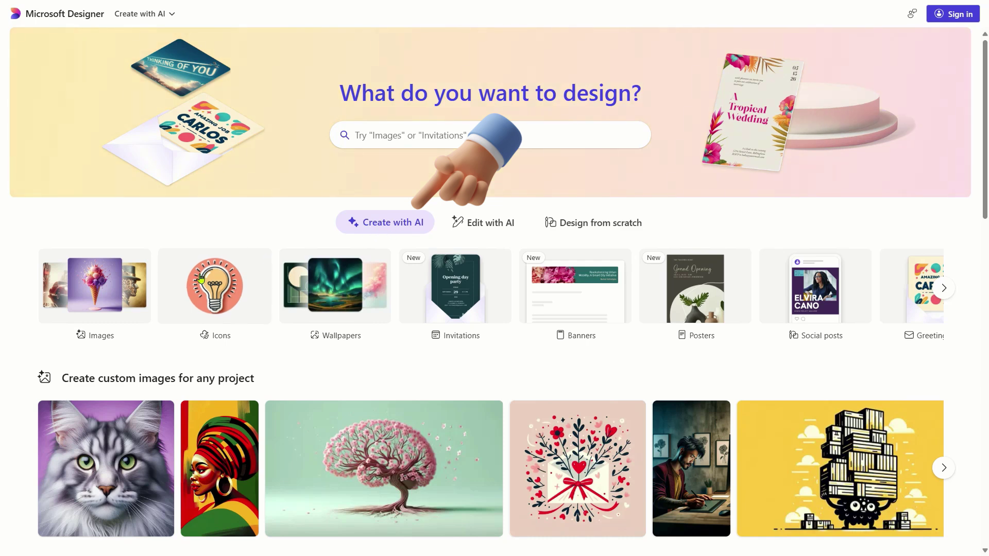
mouse_move(384, 469)
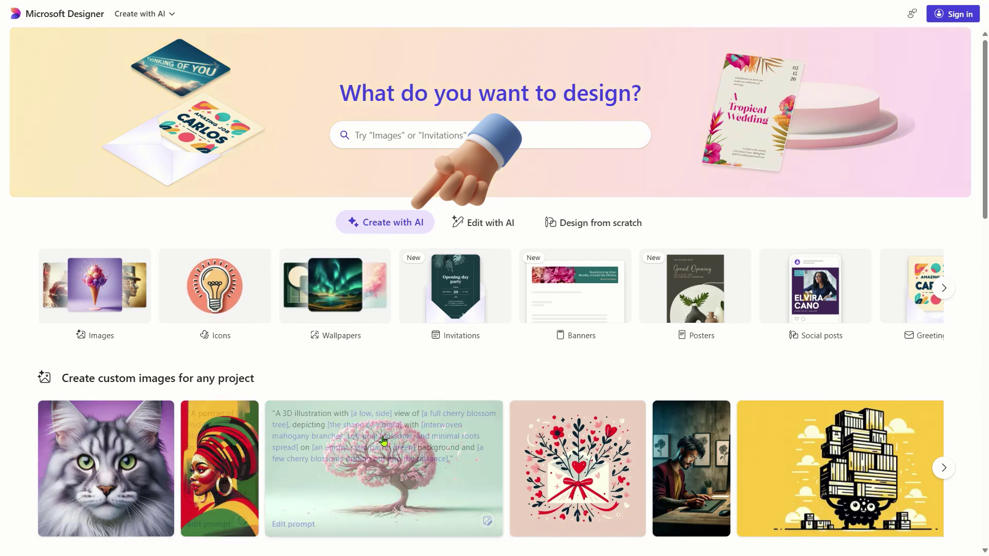
Show the Design from scratch templates, then the Edit with AI photo tools.
click(585, 224)
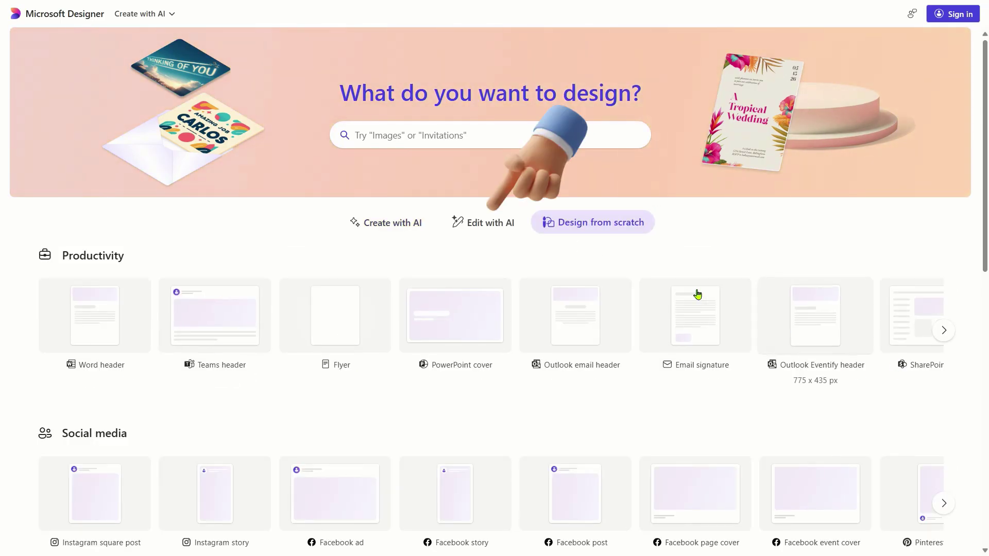
click(476, 228)
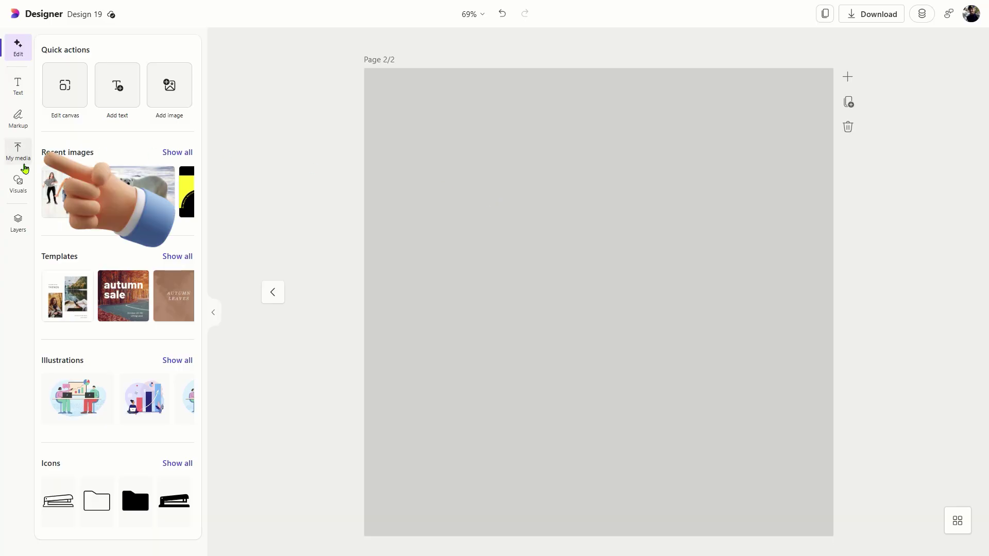
Upload the three-dancers image from this device and add it to the blank page.
click(18, 154)
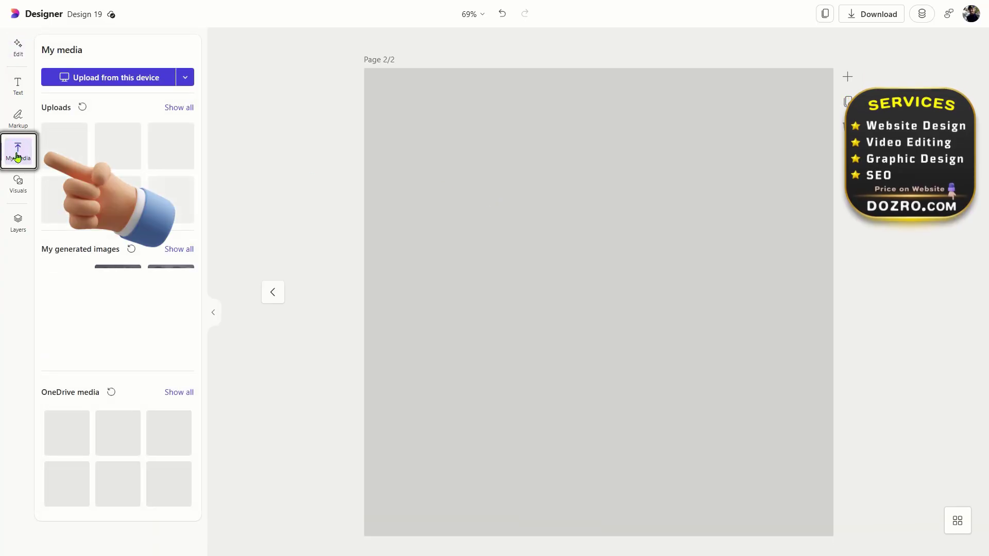
click(90, 77)
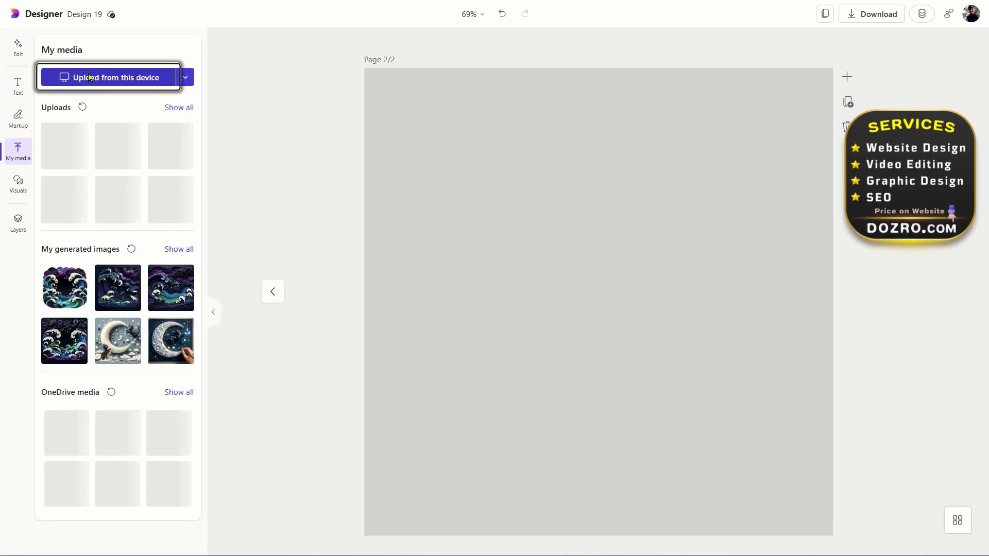
click(148, 92)
click(407, 259)
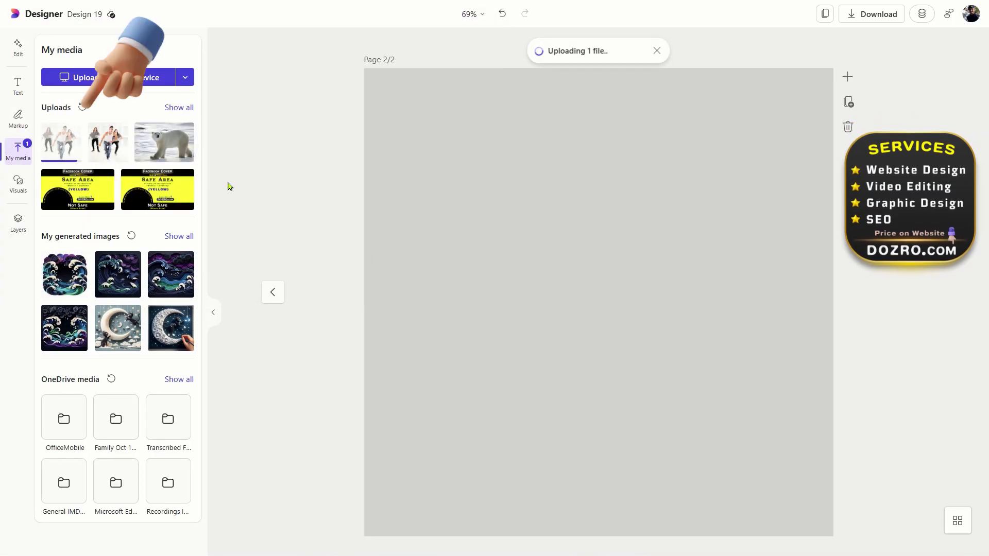
click(57, 157)
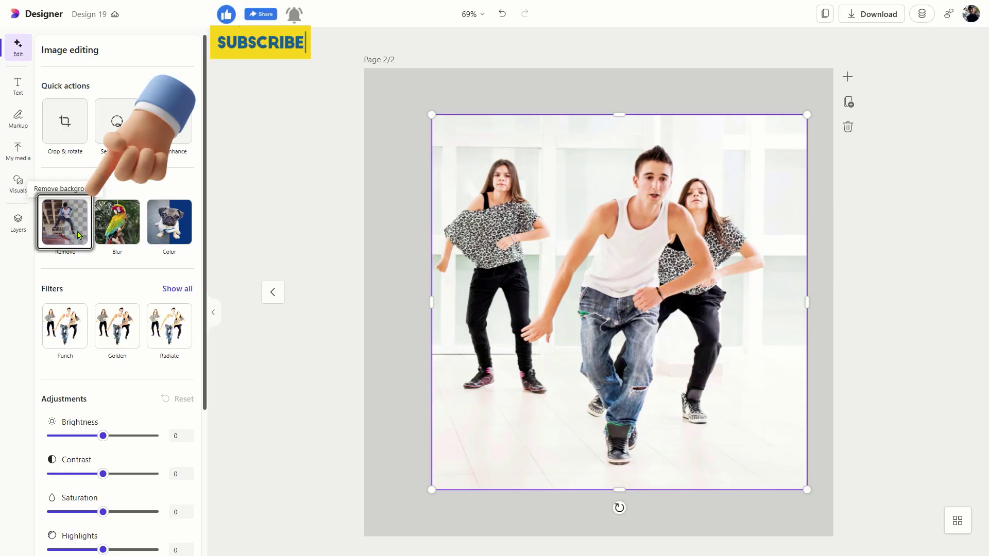
Remove the dancers photo's white background, then reselect the image.
click(79, 236)
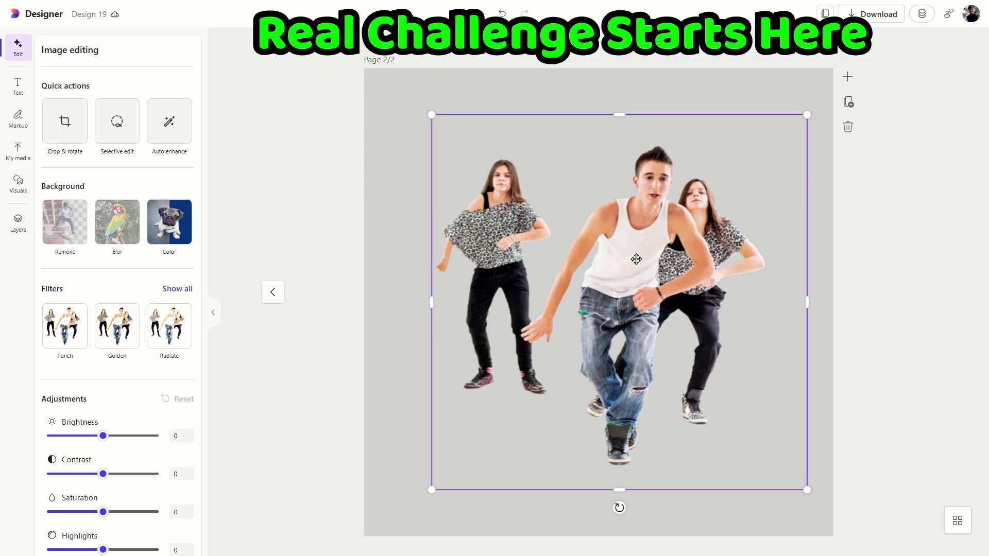
click(392, 250)
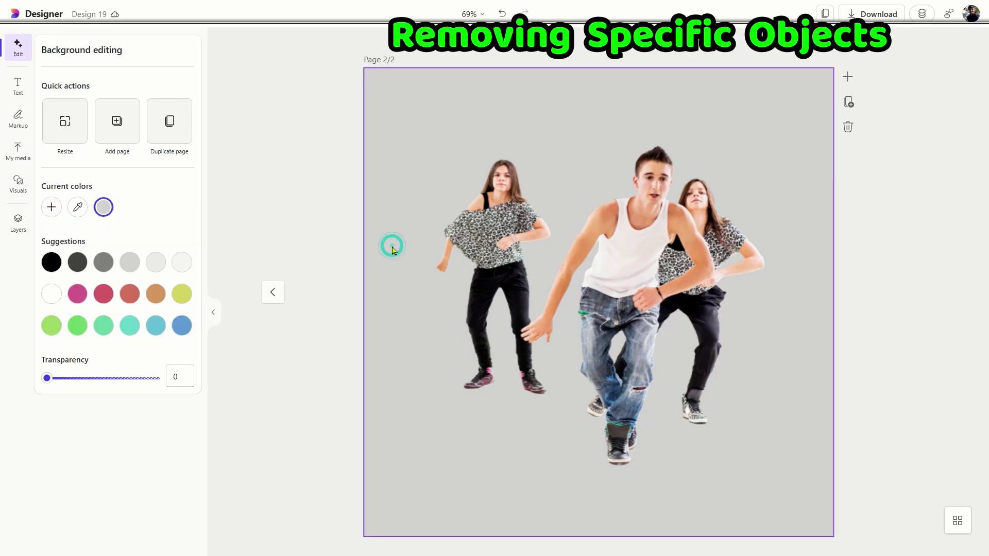
click(635, 265)
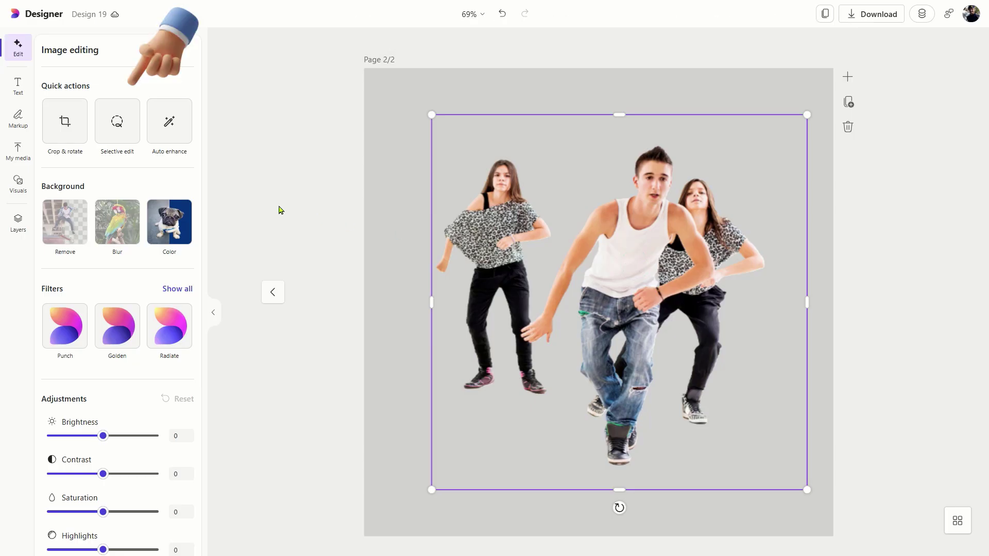
Use Selective edit's Quick select to select the boy in the white tank top.
click(118, 135)
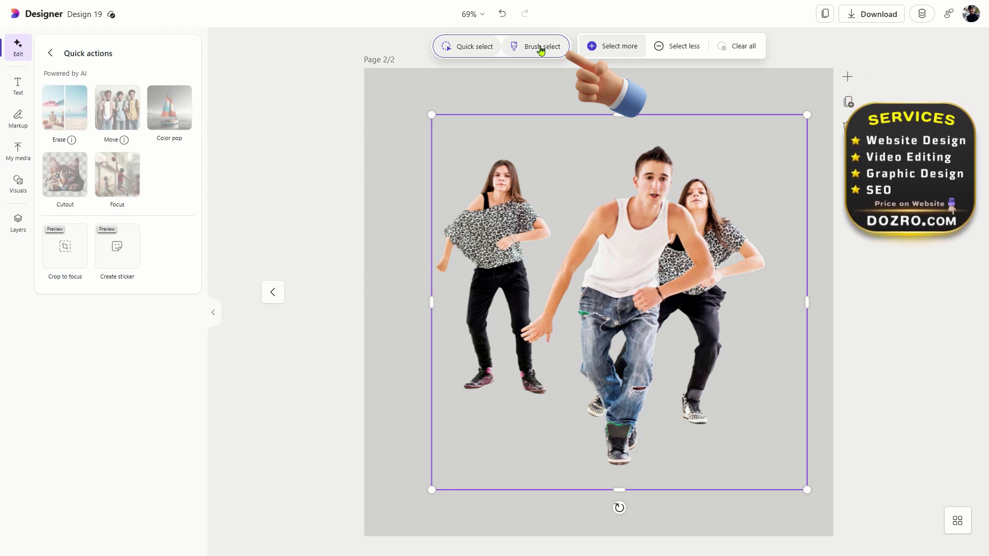
click(476, 49)
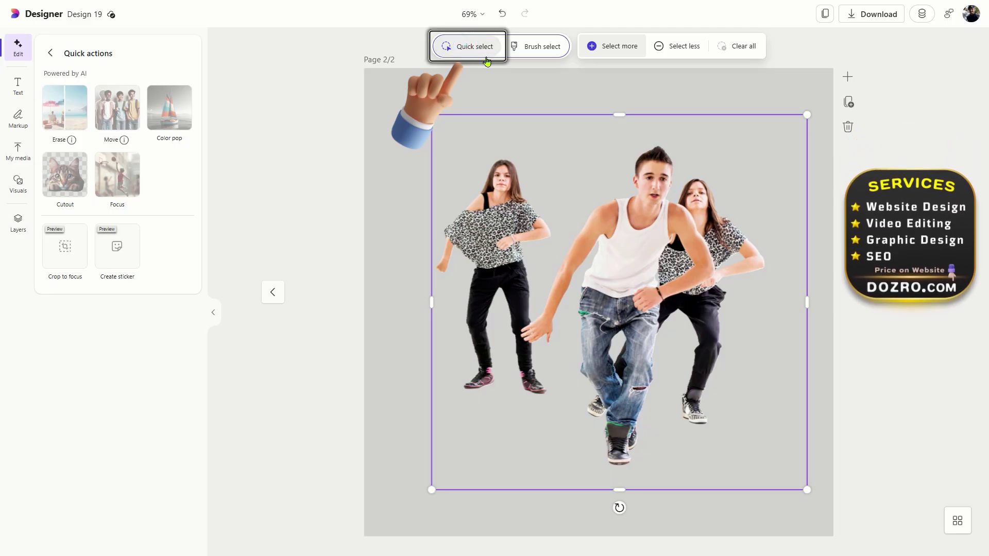
click(652, 255)
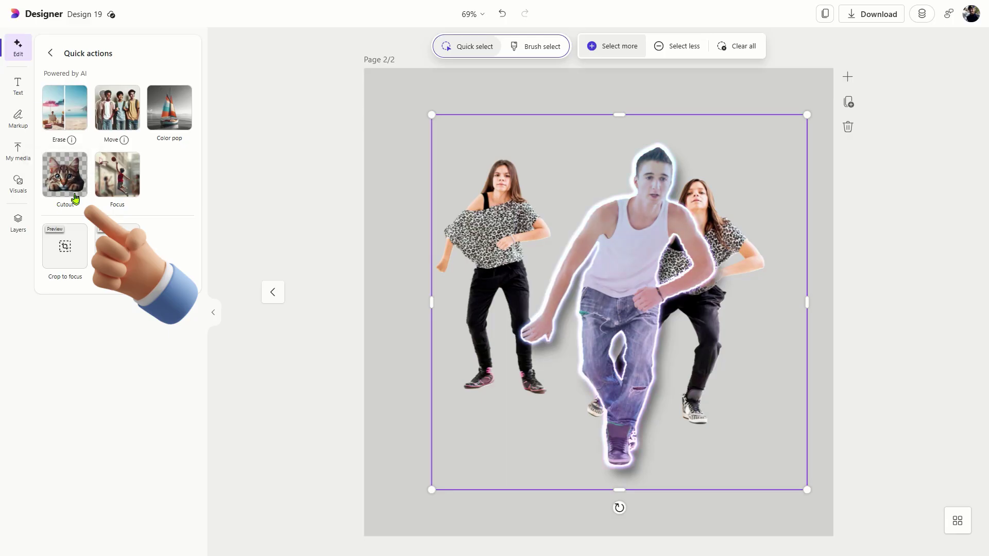
Cut out the front boy and trim empty space from all four sides of his image.
click(74, 189)
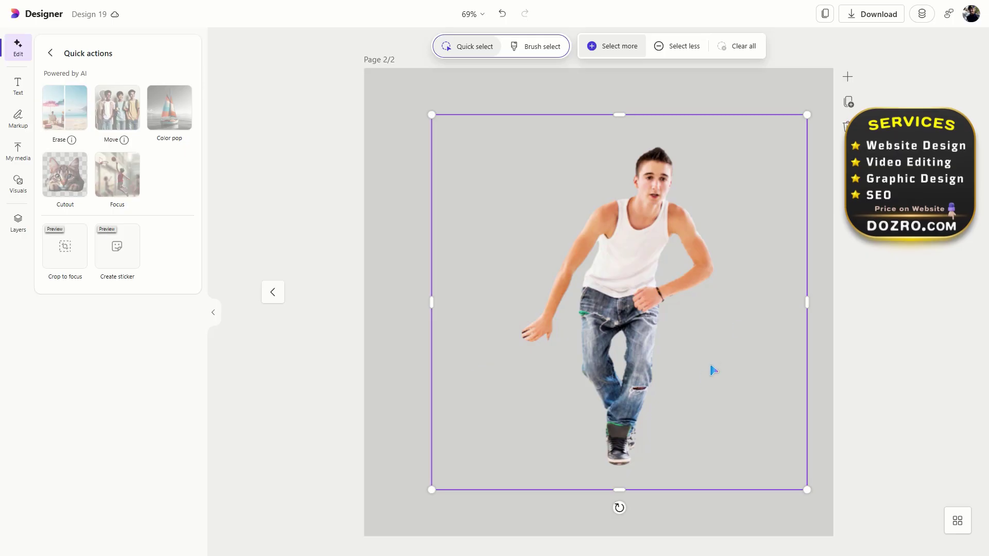
drag(431, 303, 505, 302)
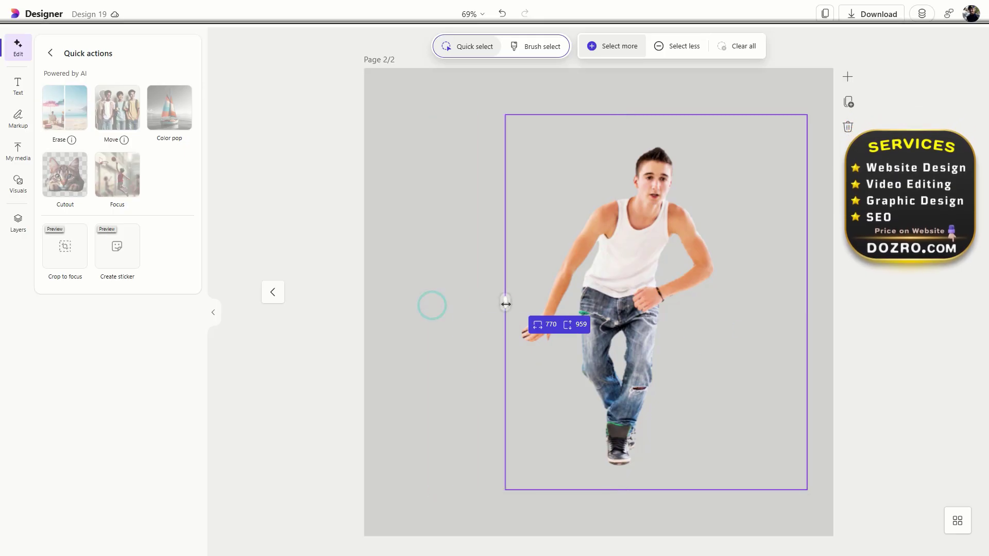
drag(807, 302, 726, 302)
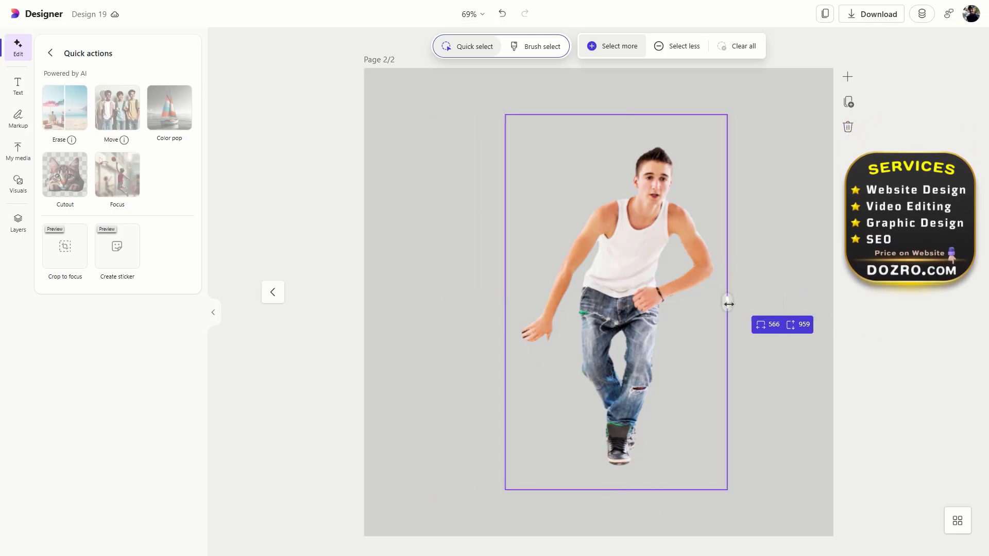
drag(616, 490, 616, 479)
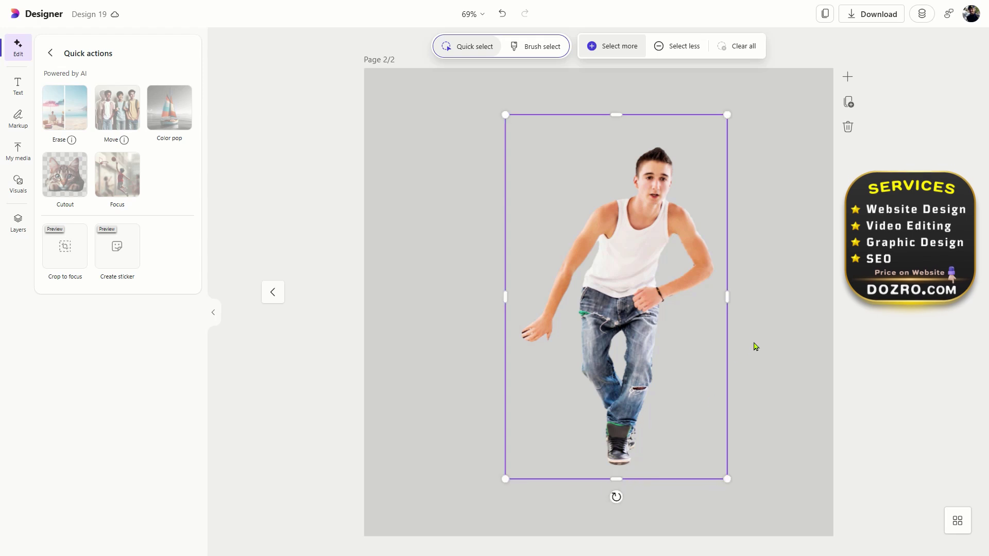
drag(613, 117, 614, 136)
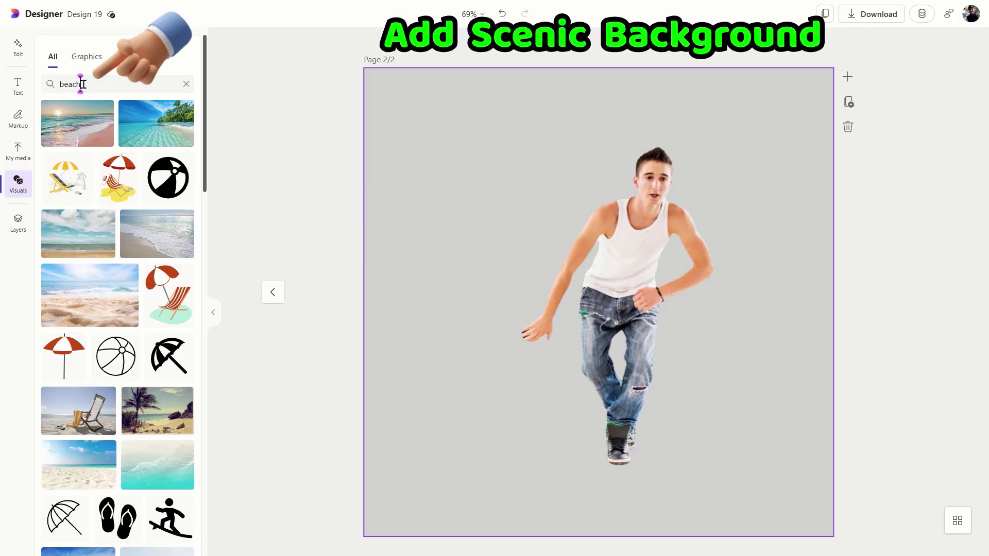
Add the tropical beach photo, stretch it to the page bottom and crop it.
click(161, 120)
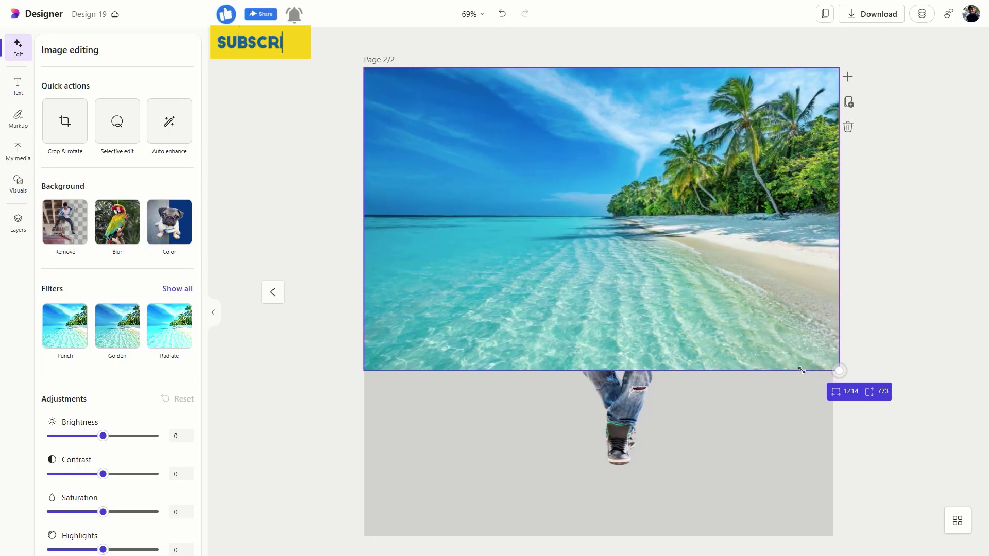
drag(599, 366, 600, 534)
double_click(566, 298)
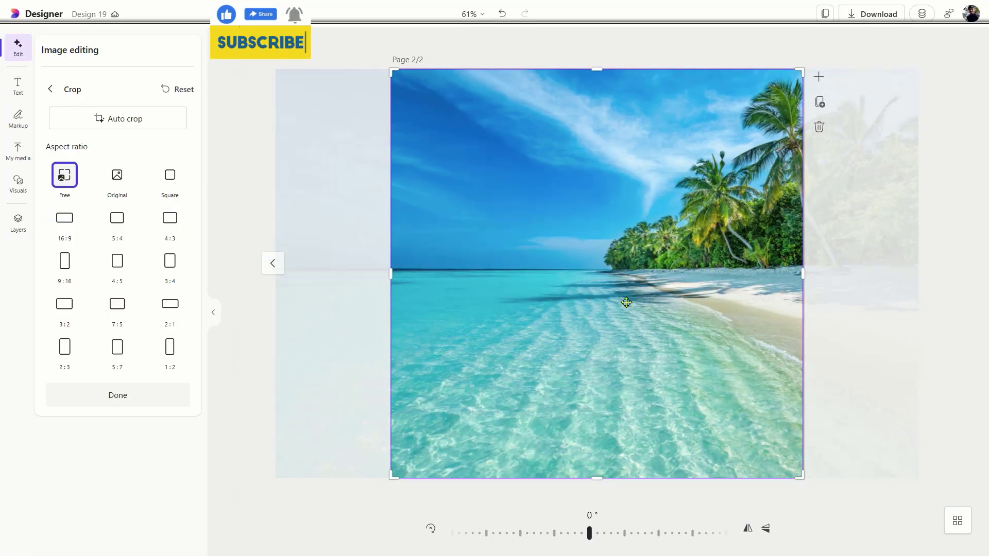
drag(567, 299, 511, 299)
click(118, 395)
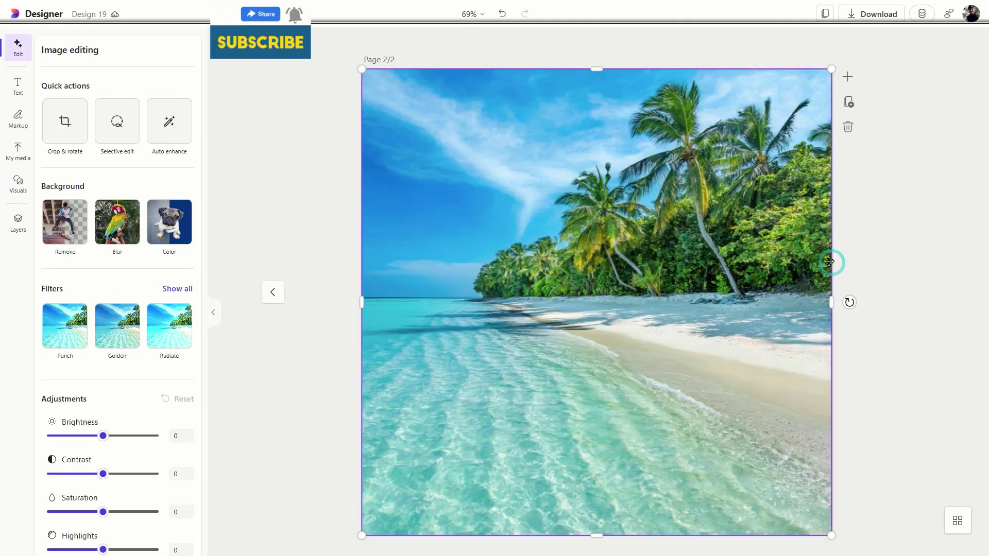
Move the beach photo beneath the boy's layer and place him on the beach's right side.
click(15, 227)
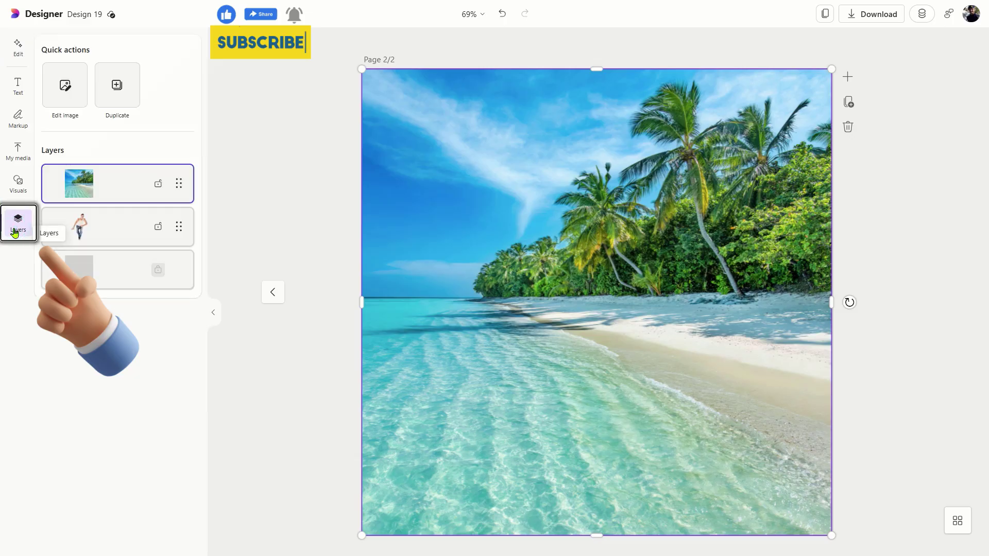
click(176, 226)
mouse_move(180, 186)
mouse_down()
mouse_move(187, 235)
mouse_move(155, 226)
mouse_up()
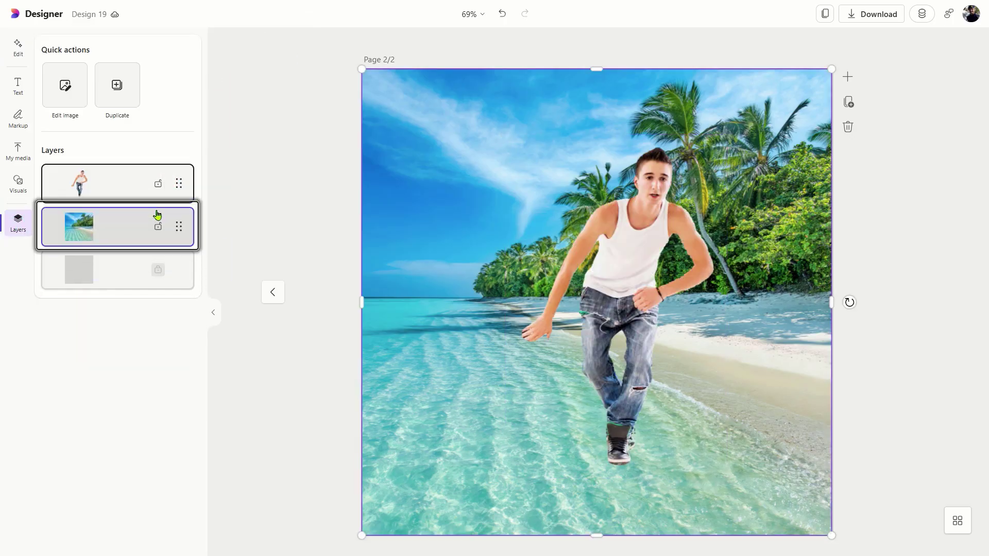
mouse_move(588, 260)
mouse_down()
mouse_move(483, 322)
mouse_move(602, 287)
mouse_move(550, 270)
mouse_move(700, 296)
mouse_move(733, 316)
mouse_move(741, 296)
mouse_move(735, 304)
mouse_up()
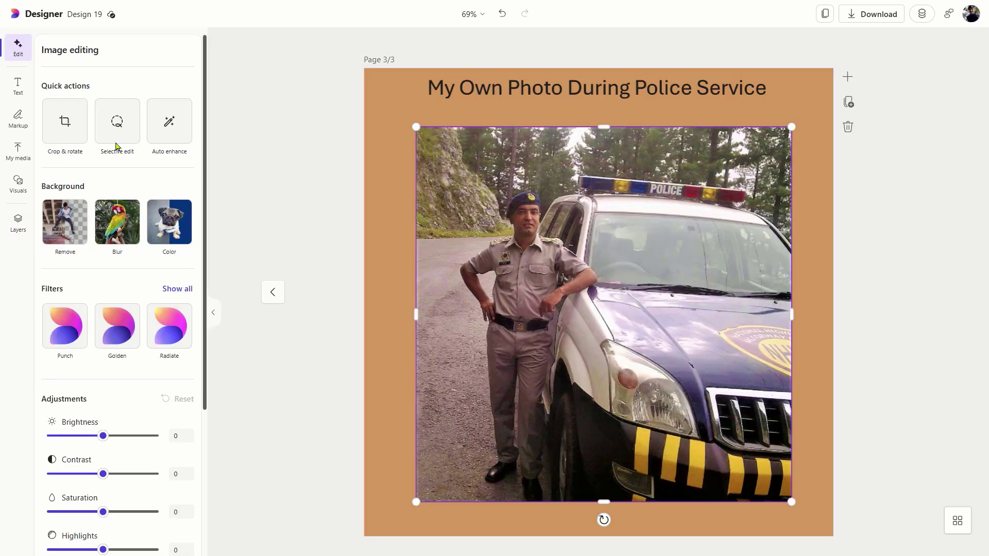
Quick-select and cut out the man in the police photo, then undo the cutout.
click(116, 147)
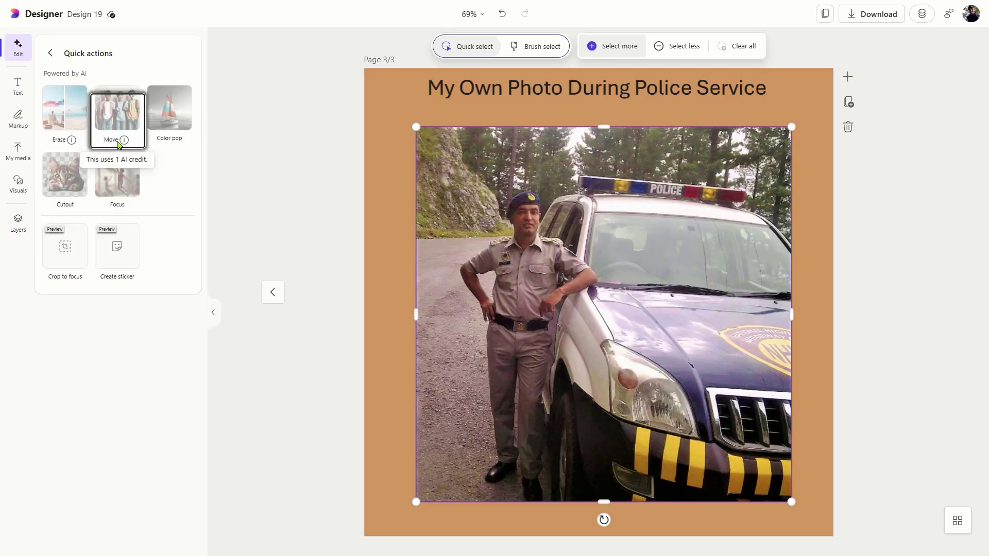
click(530, 304)
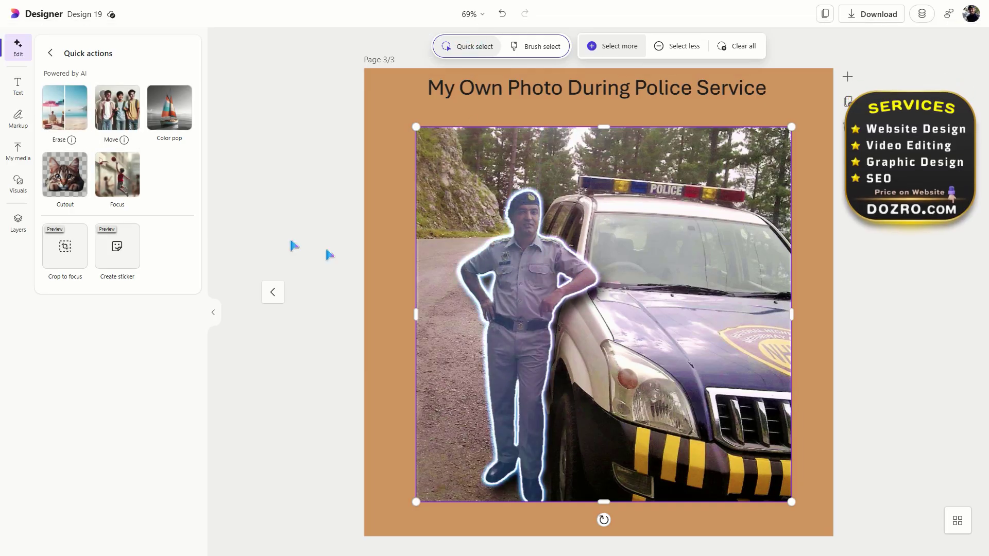
click(61, 184)
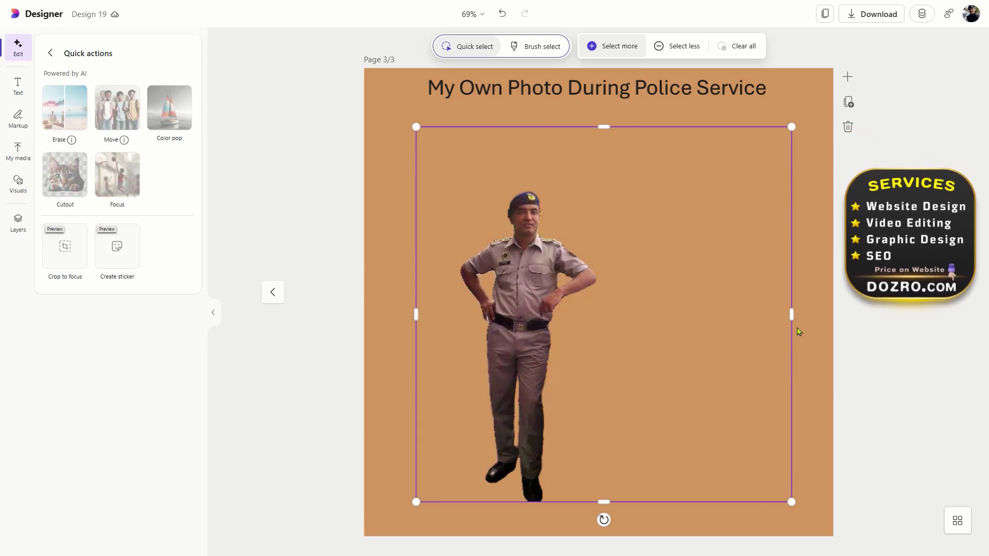
key(ctrl+z)
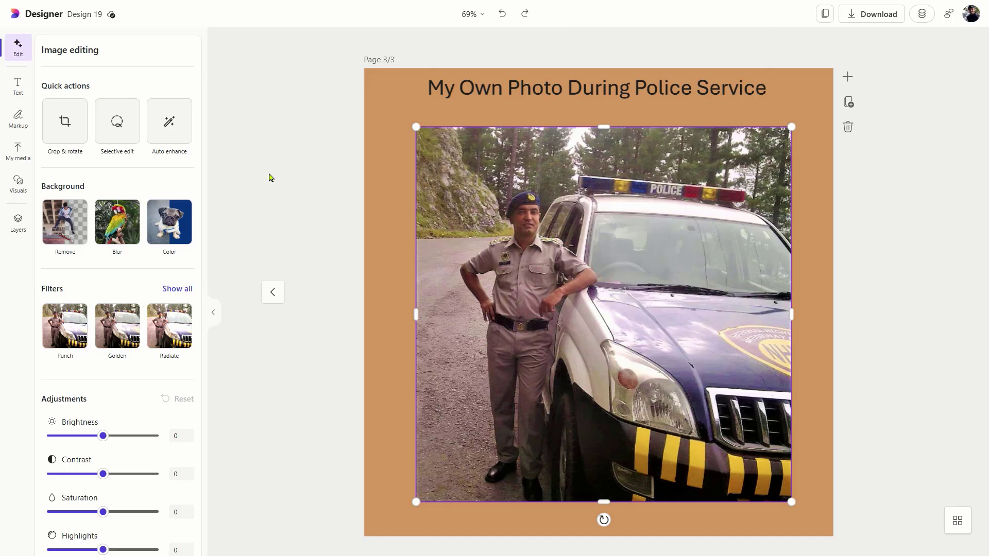
Paint over the police car's roof light bar with a smaller selection brush and erase it.
click(115, 135)
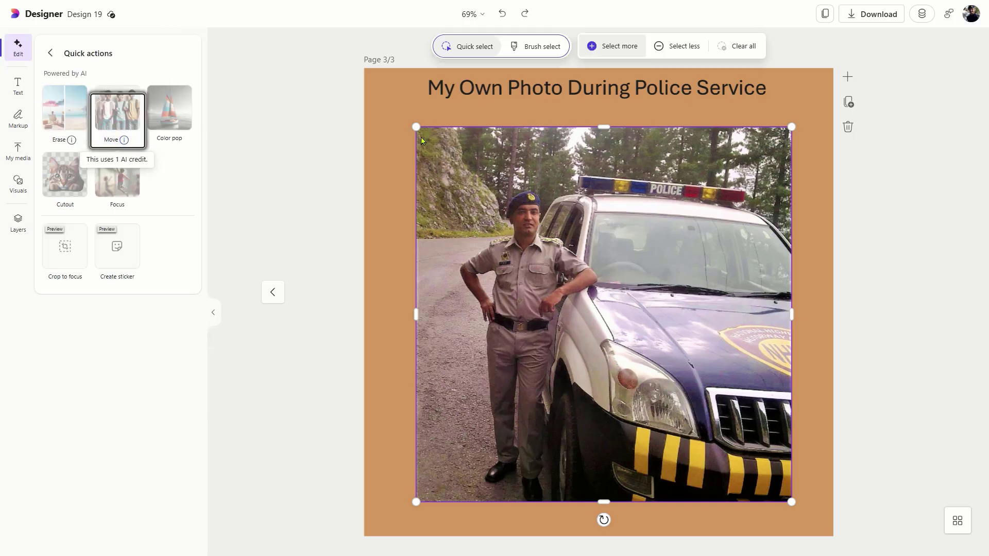
click(541, 49)
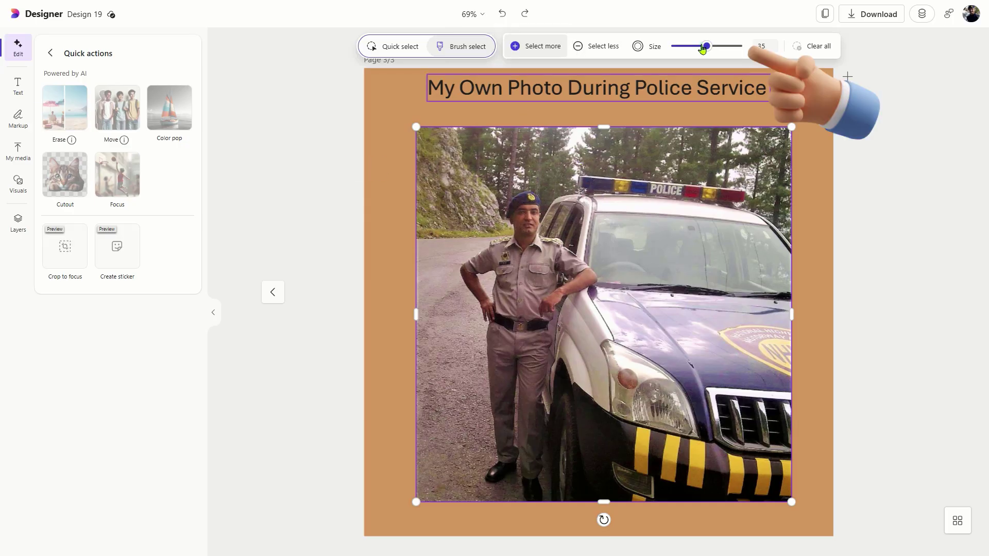
drag(702, 49, 689, 47)
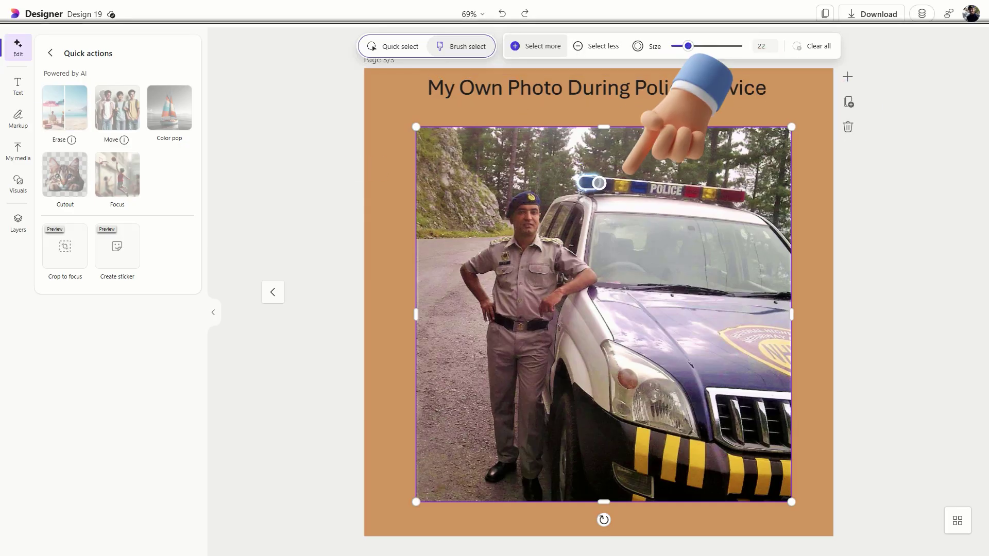
drag(581, 185, 742, 193)
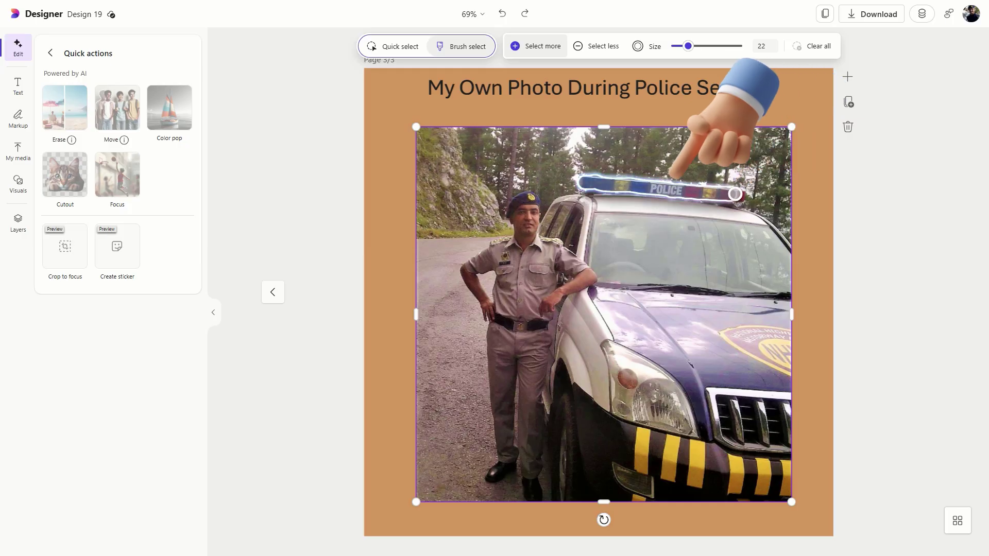
click(64, 121)
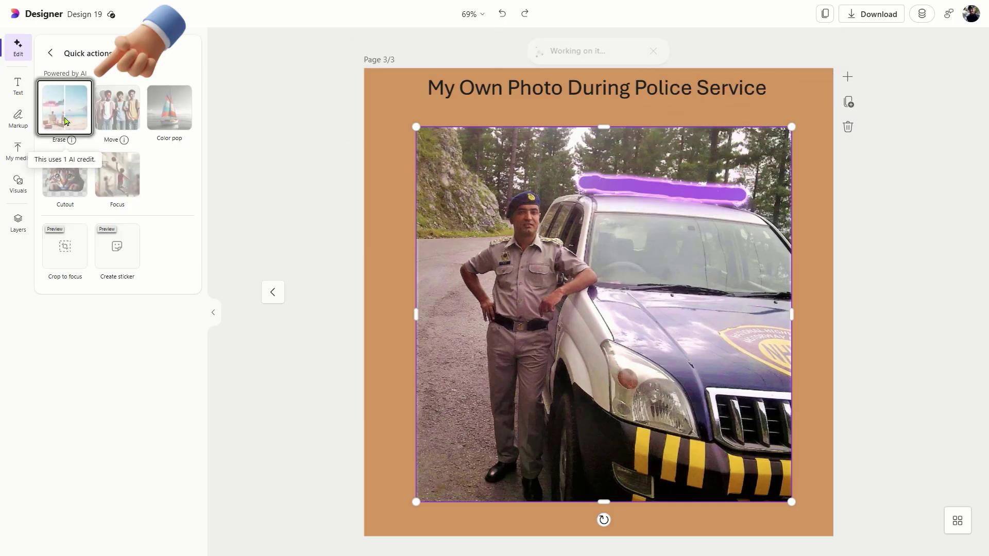